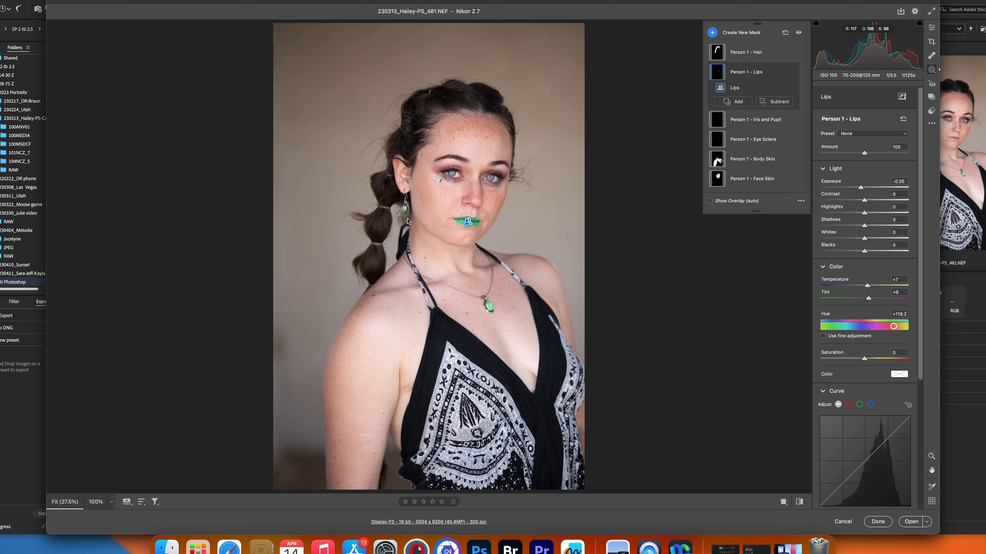
Reset the Lips mask's Hue to 0 and raise its Saturation slightly
drag(893, 326, 865, 327)
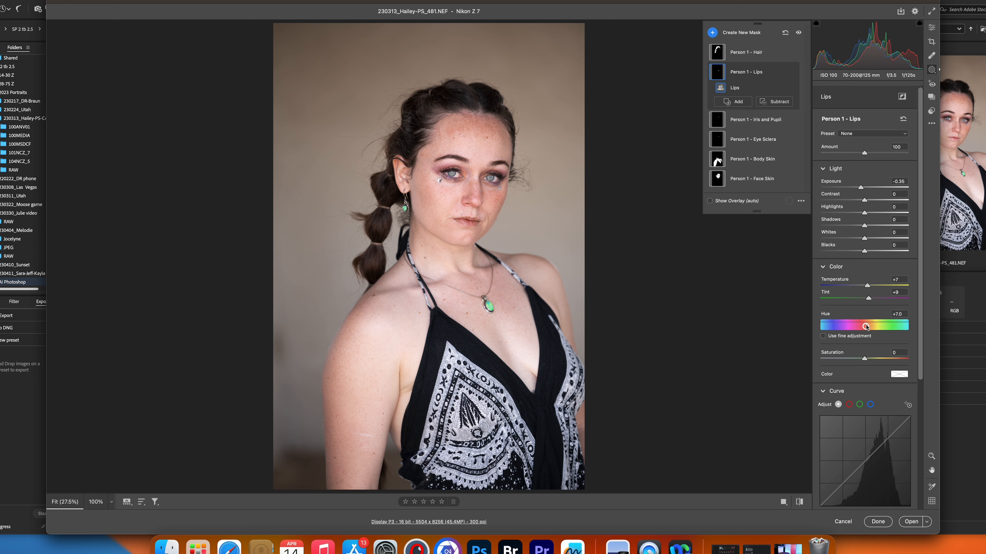
click(905, 315)
text(0)
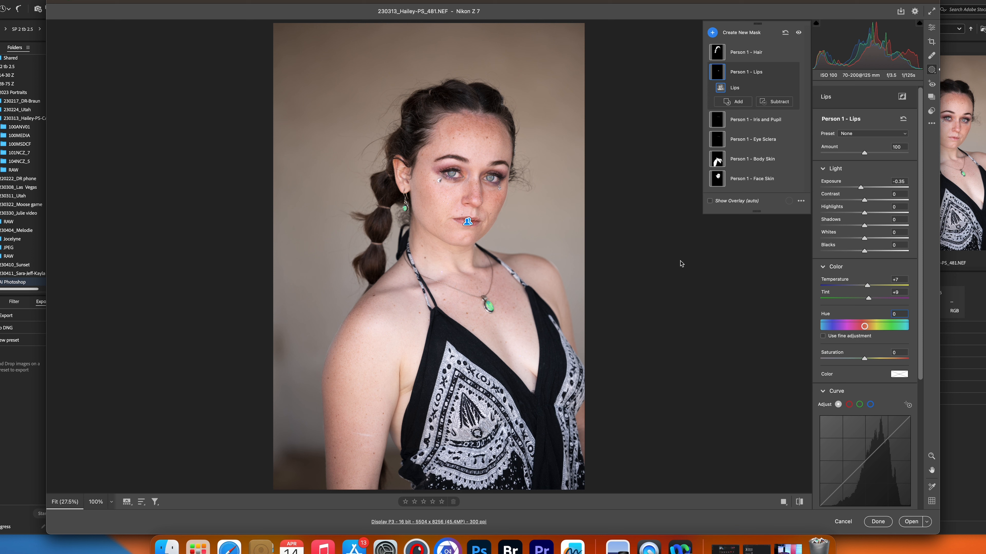
drag(864, 358, 866, 359)
Brighten the Iris and Pupil mask to Exposure +0.15 and raise its Saturation slightly
click(739, 122)
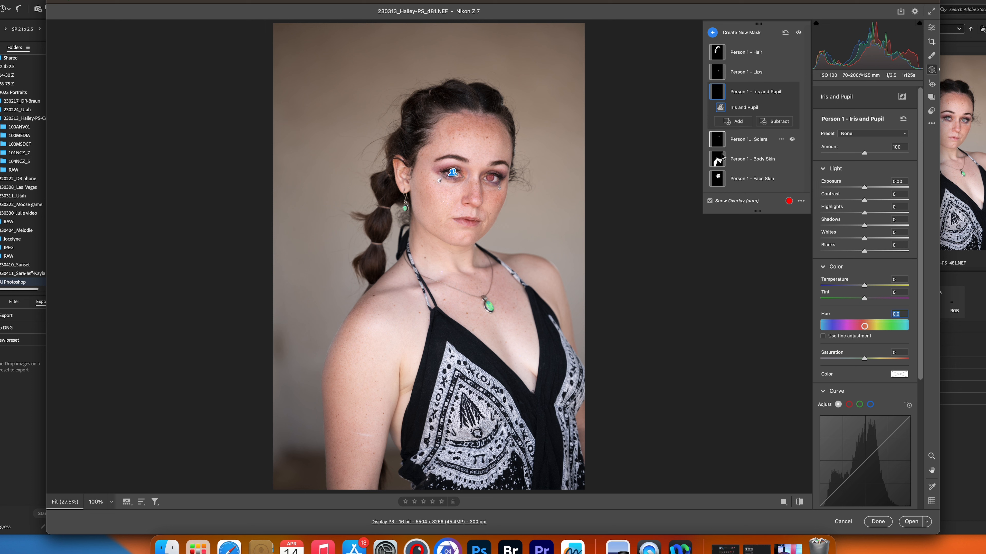
drag(862, 188, 866, 189)
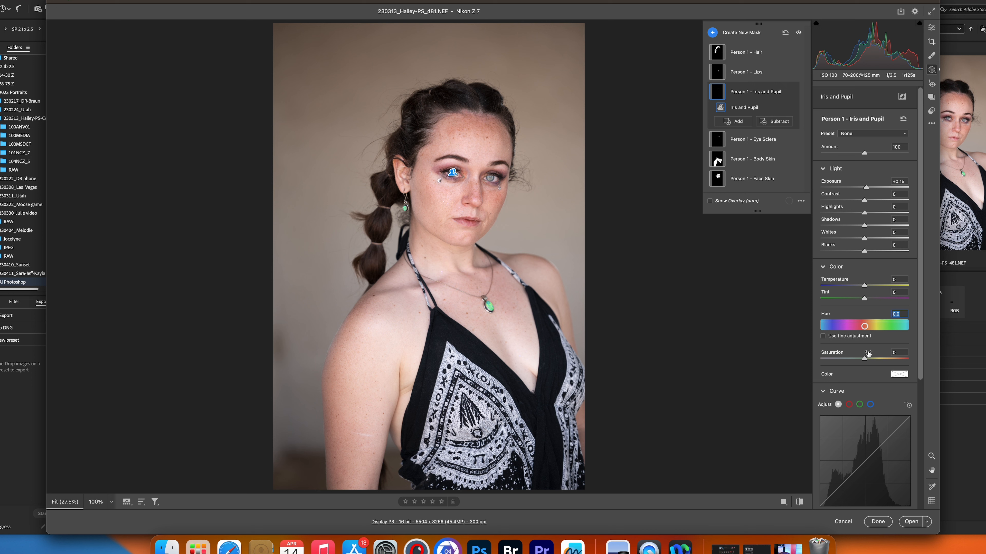
drag(866, 360, 867, 361)
Set the Eye Sclera mask's Exposure to +0.15 and Saturation to -6, and compare the face close up with the default settings
click(752, 140)
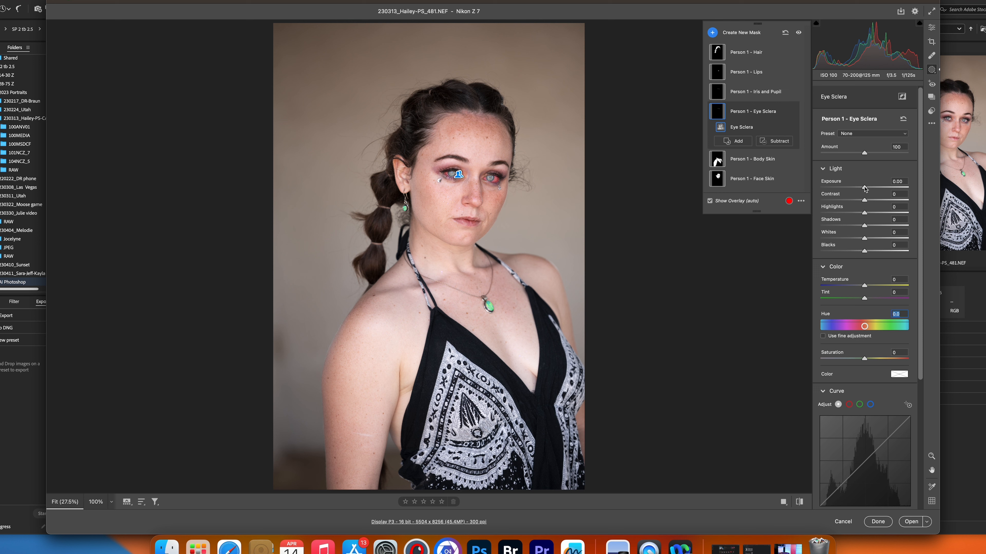
drag(864, 188, 886, 188)
drag(886, 189, 866, 189)
drag(864, 359, 862, 360)
key(super+equal)
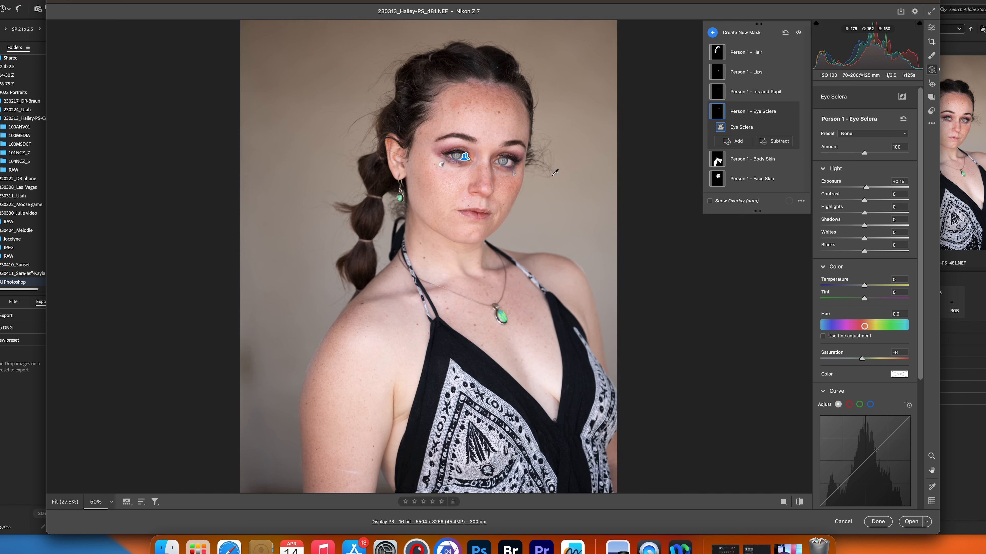
drag(565, 175, 447, 312)
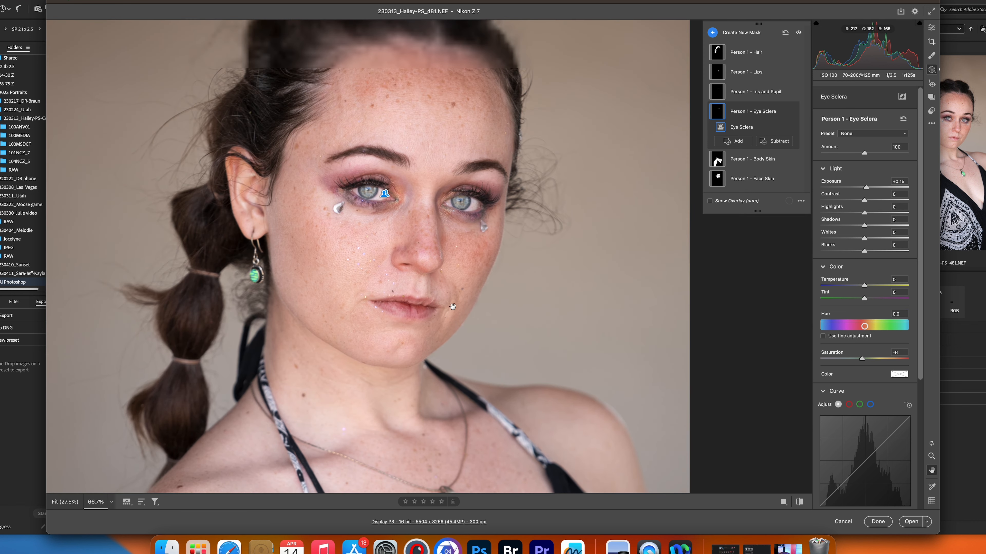
click(799, 502)
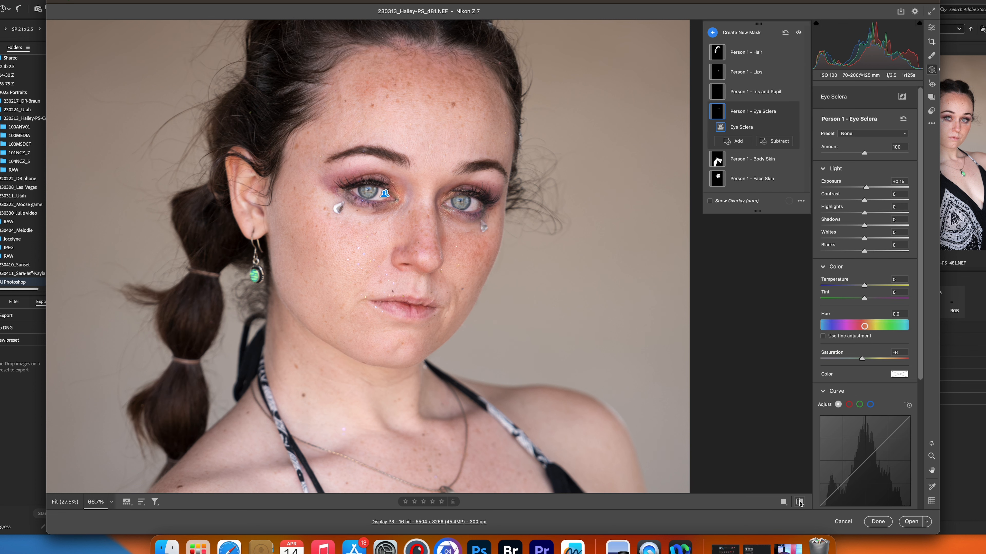
click(799, 502)
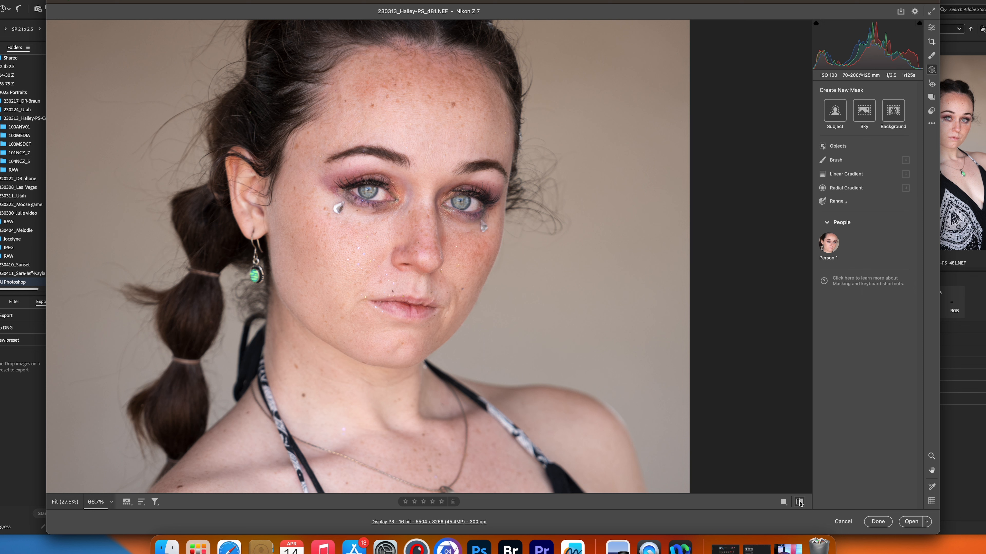
click(800, 502)
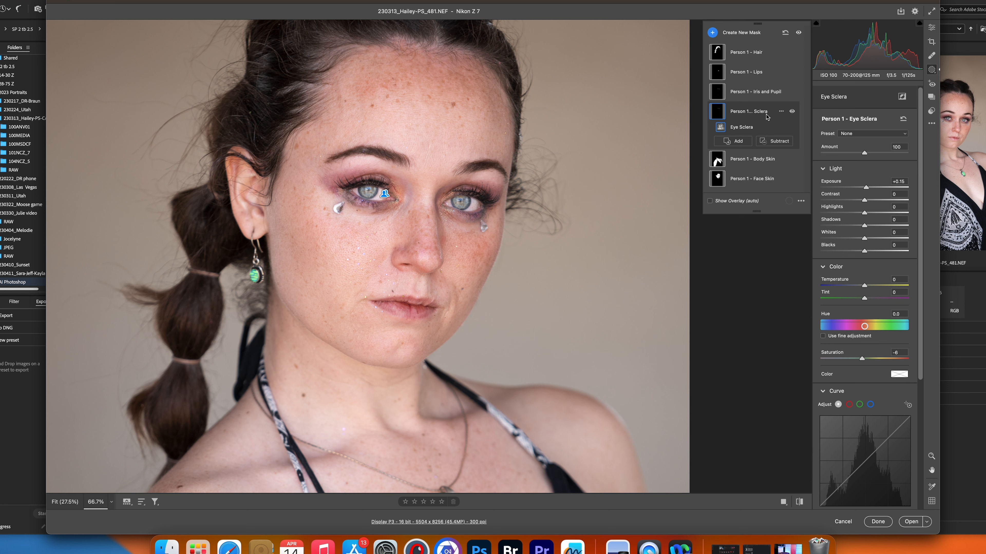
Tone down the Body Skin mask with Exposure -0.25, Highlights -20 and Whites -26
click(750, 159)
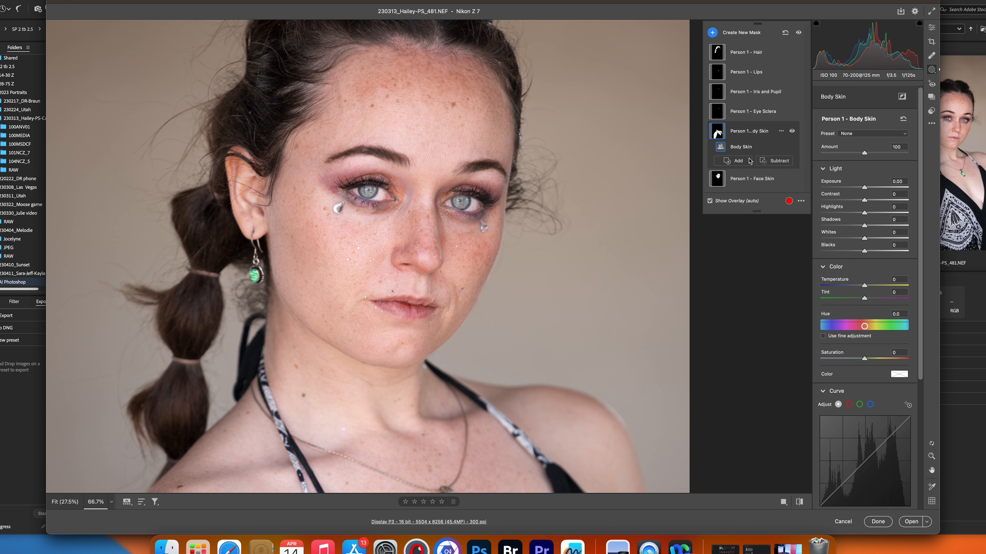
key(super+minus)
key(super+minus)
key(super+minus)
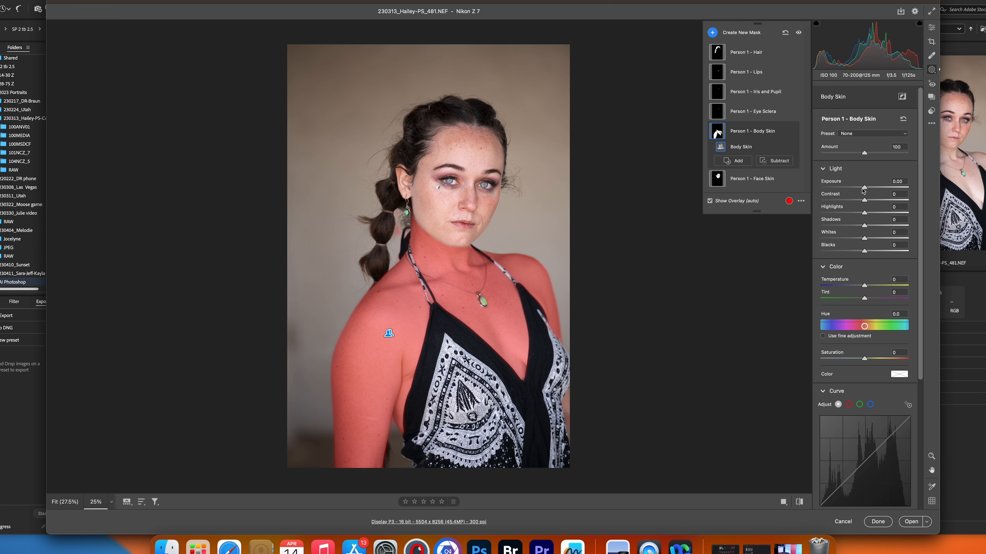
drag(864, 189, 862, 190)
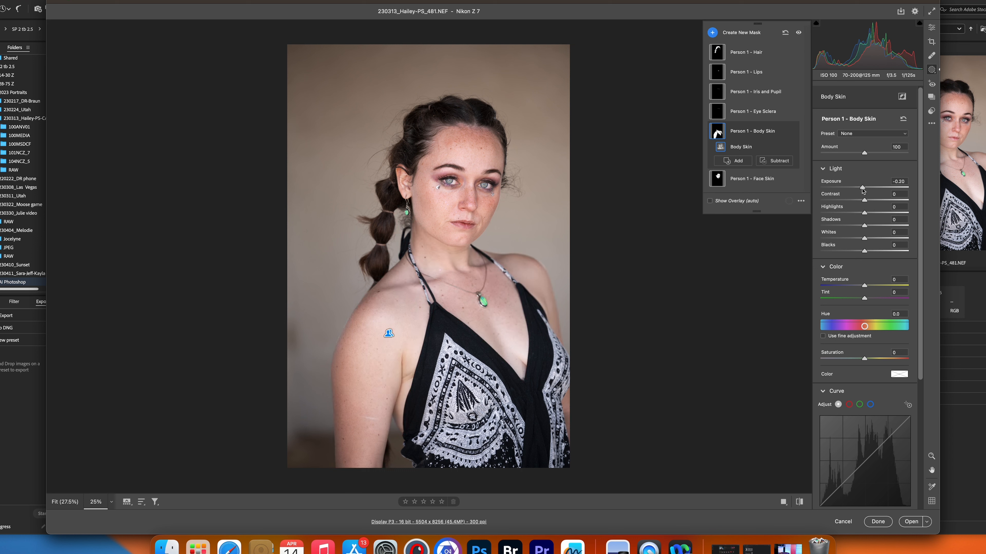
drag(862, 190, 860, 190)
drag(865, 214, 852, 240)
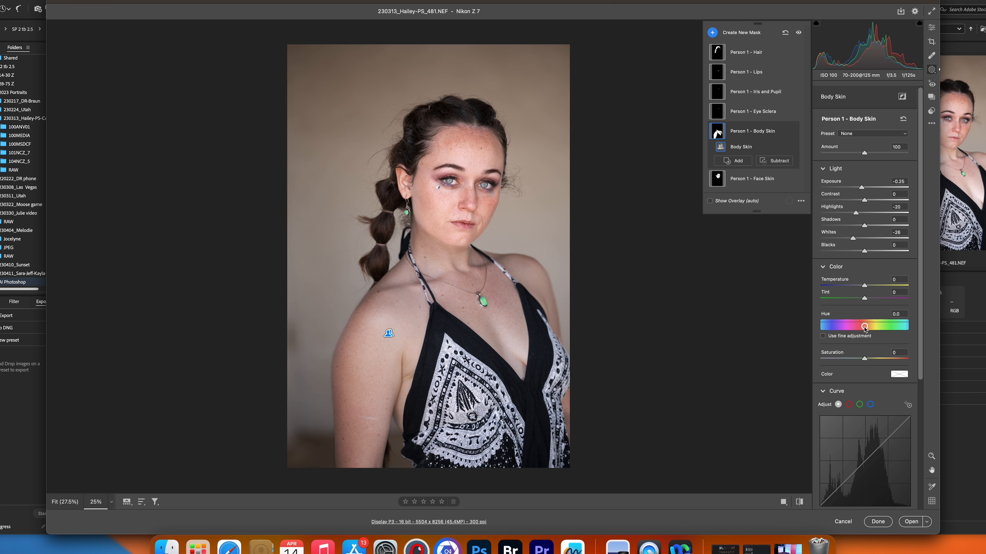
Warm the body skin to Temperature +9 and compare the portrait with its default settings
drag(866, 287, 869, 286)
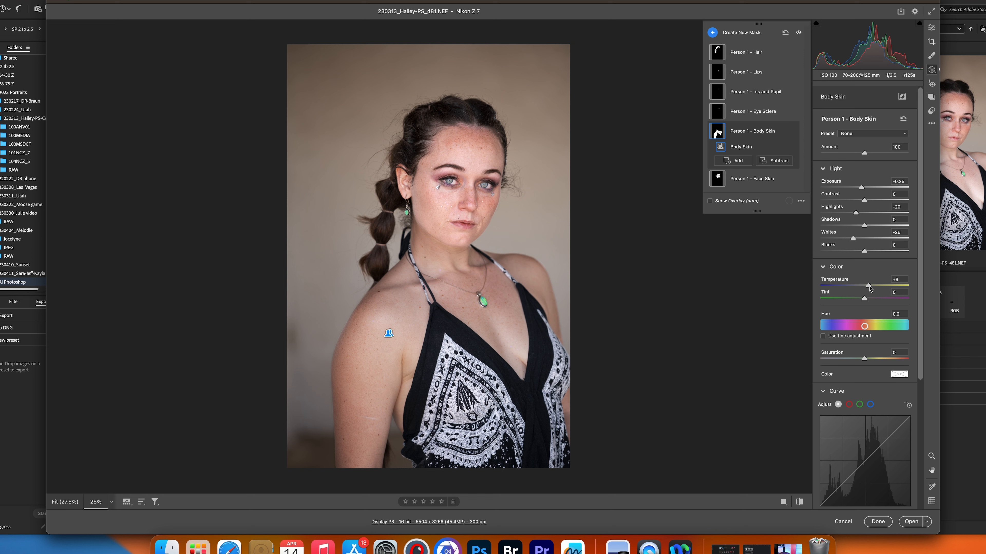
click(798, 504)
click(798, 505)
click(798, 504)
click(798, 504)
Set the Face Skin mask to Exposure +0.20, Highlights -10 and Whites -18, and compare the portrait with its default settings
click(742, 180)
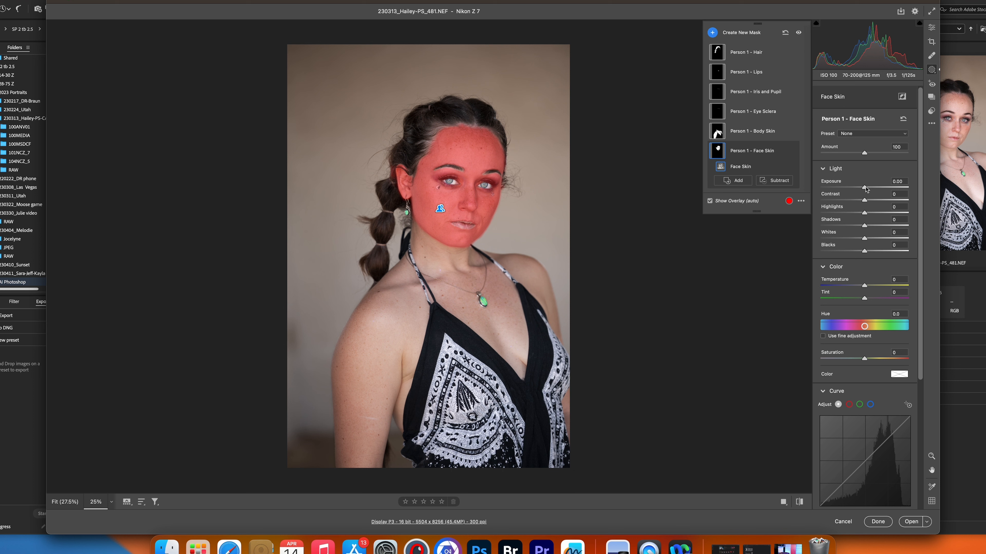
drag(866, 188, 866, 189)
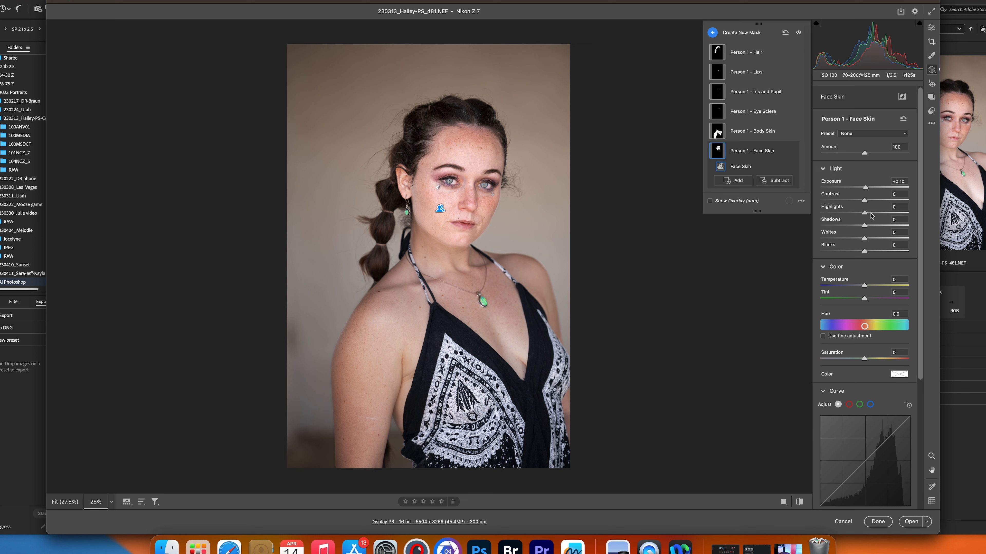
drag(865, 213, 861, 240)
drag(866, 189, 857, 239)
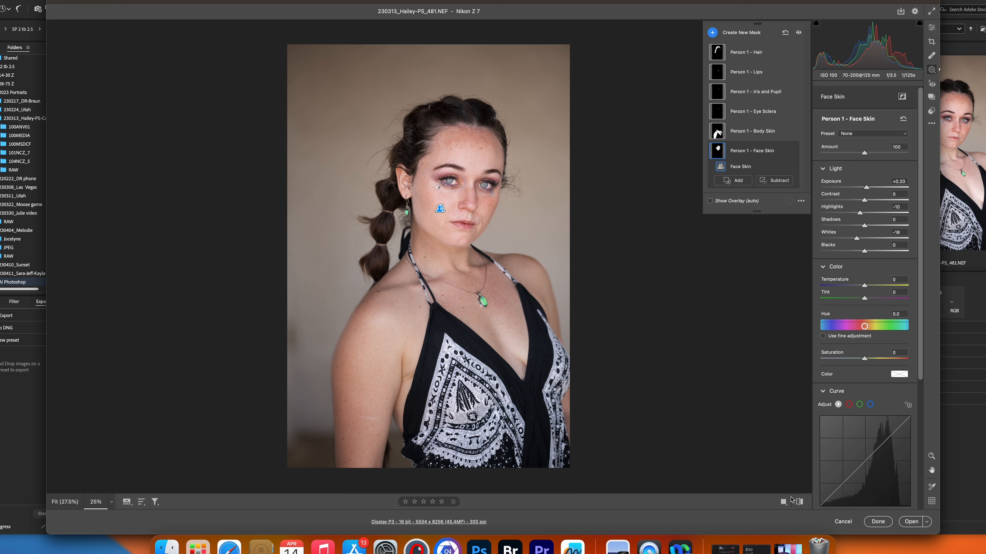
click(799, 502)
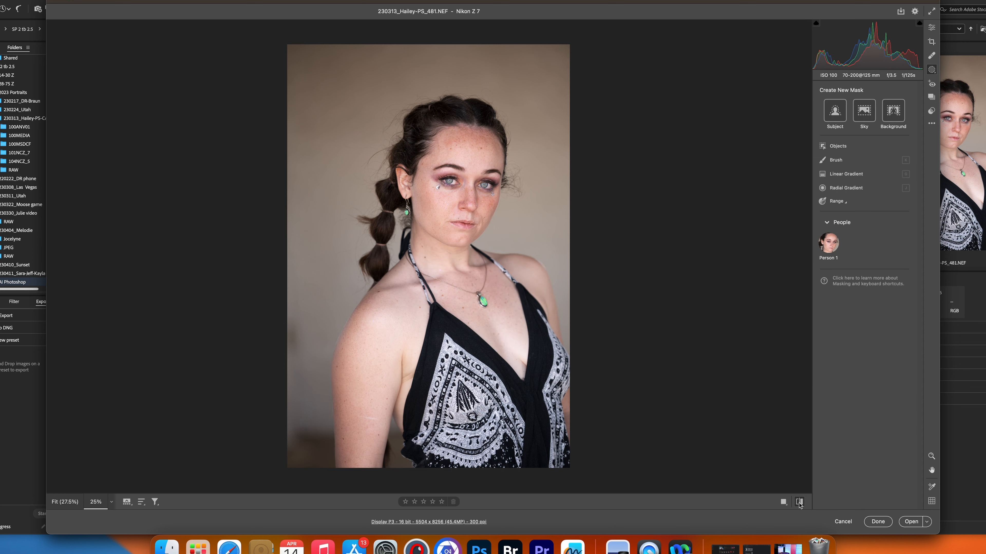
click(800, 502)
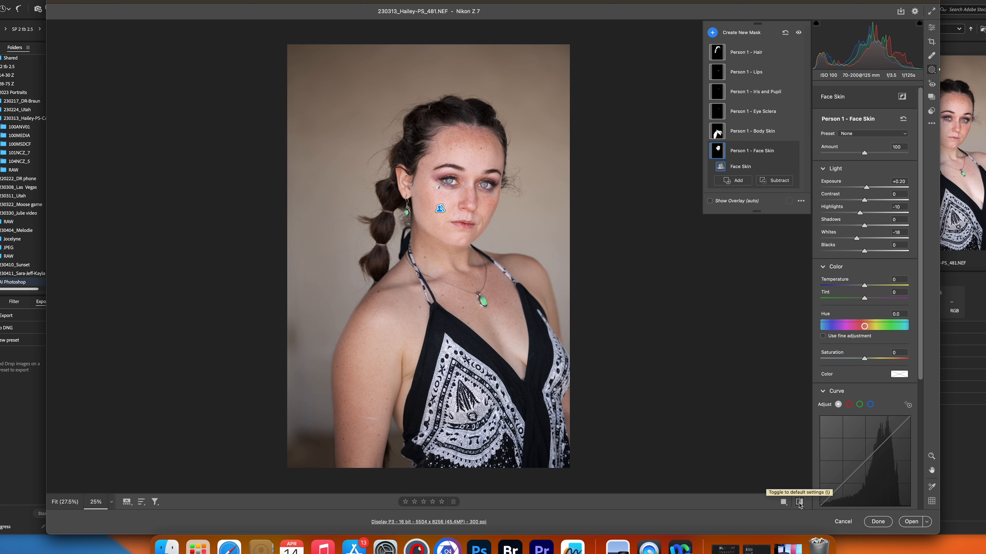
click(799, 502)
click(799, 502)
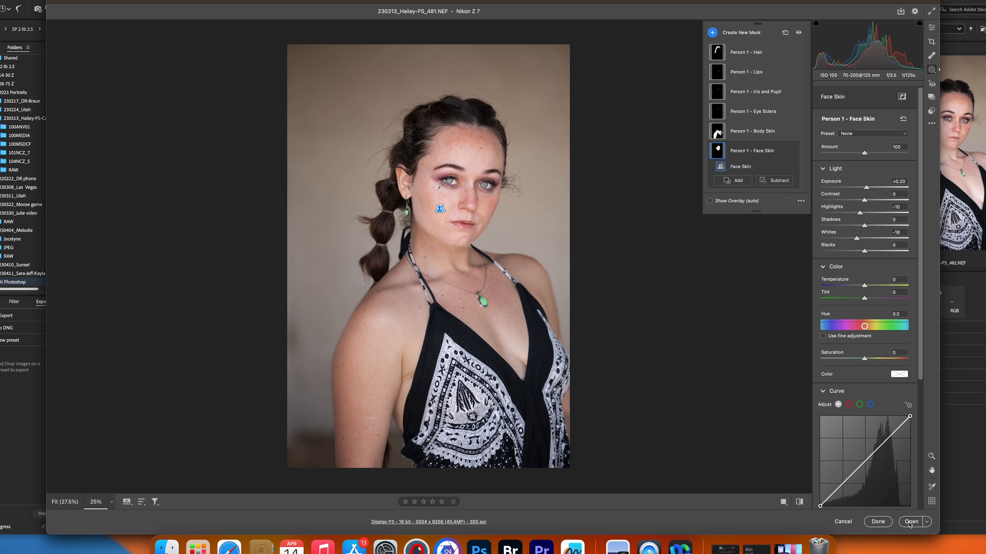
Finish the raw edits of this portrait and open the dark portrait of the woman draped in cloth from Bridge for raw editing
click(879, 522)
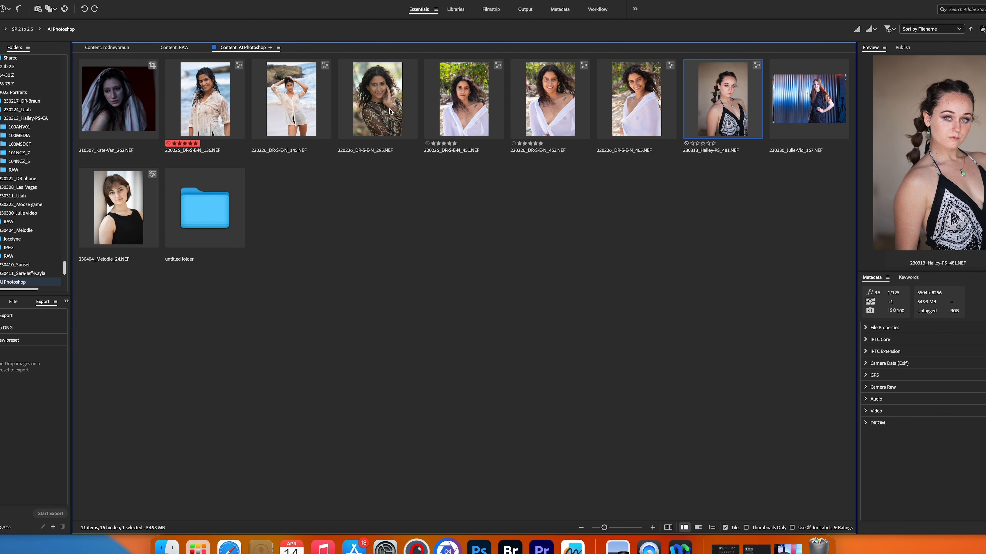
click(129, 114)
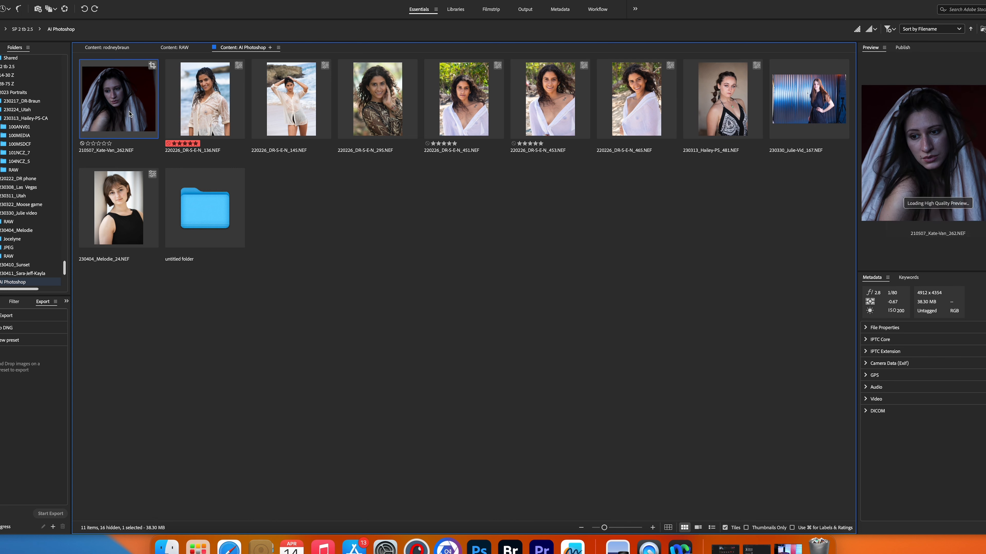
double_click(129, 114)
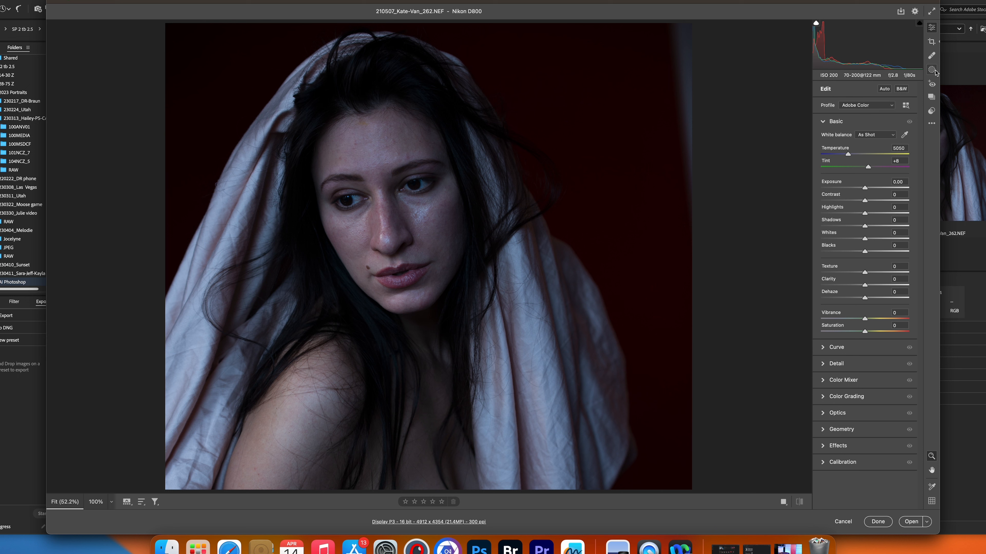
Set the whole photo's Exposure to +0.40, Highlights to -6 and Whites to -9, and warm its Temperature
drag(865, 189, 860, 240)
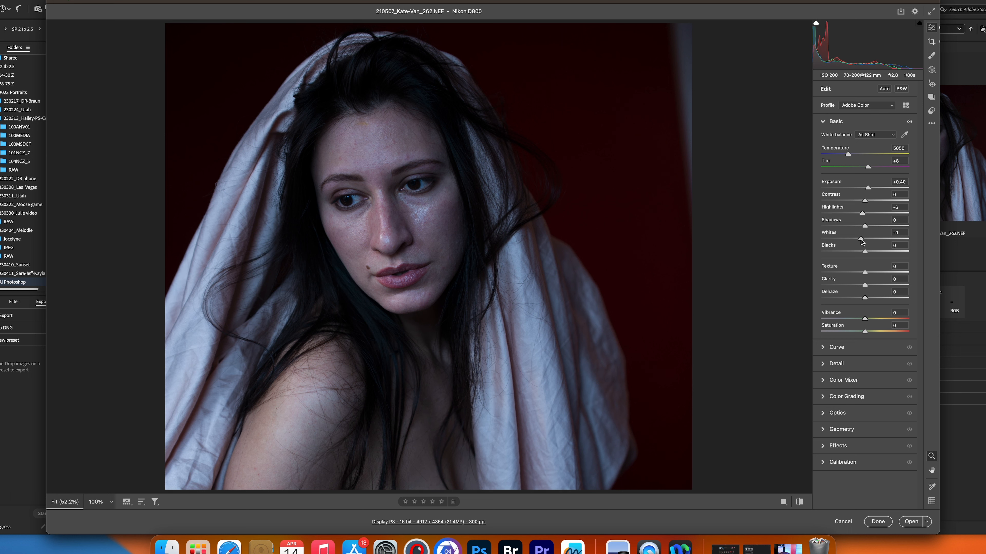
drag(848, 155, 856, 156)
Create separate masks for Person 1's face skin, body skin, eyebrows, eye sclera, iris and pupil, lips and hair
click(932, 74)
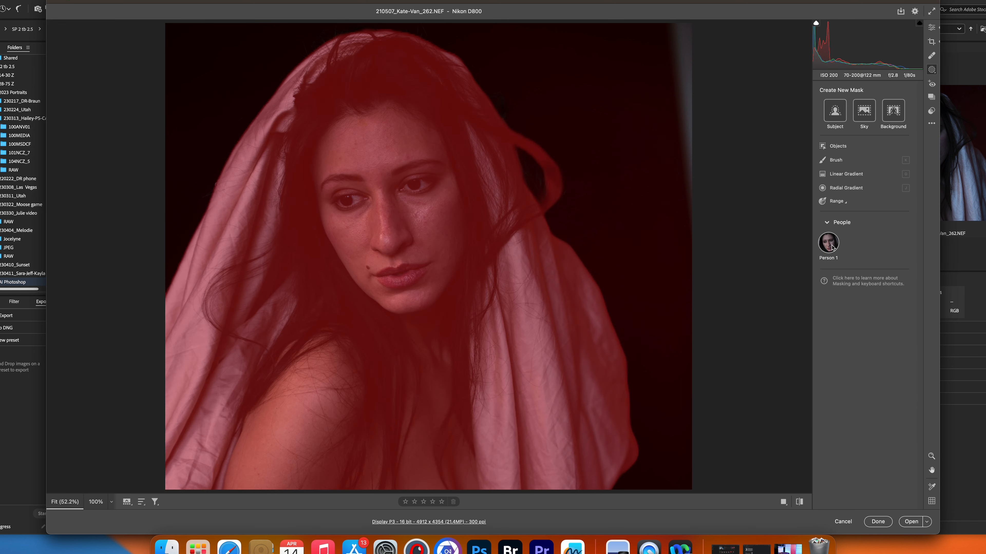
click(829, 243)
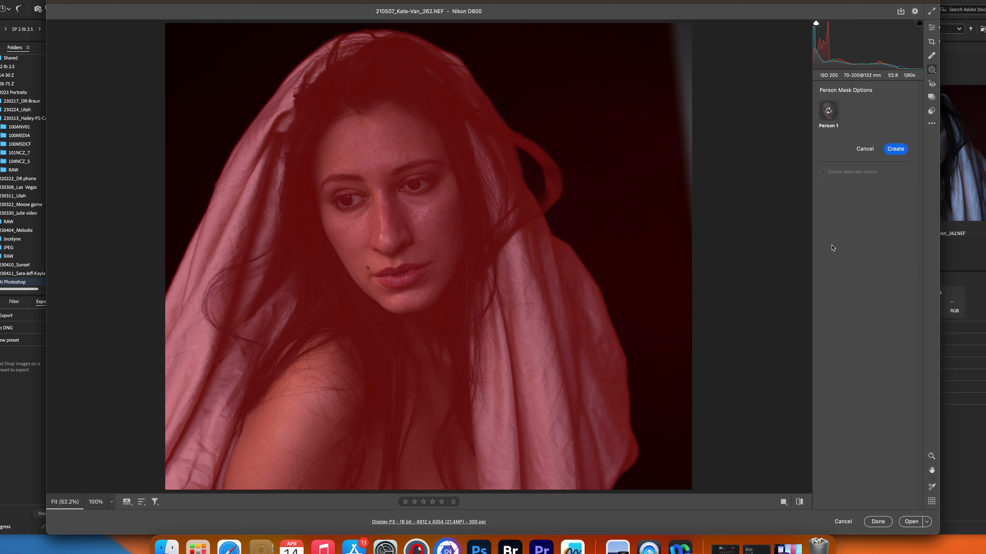
click(822, 164)
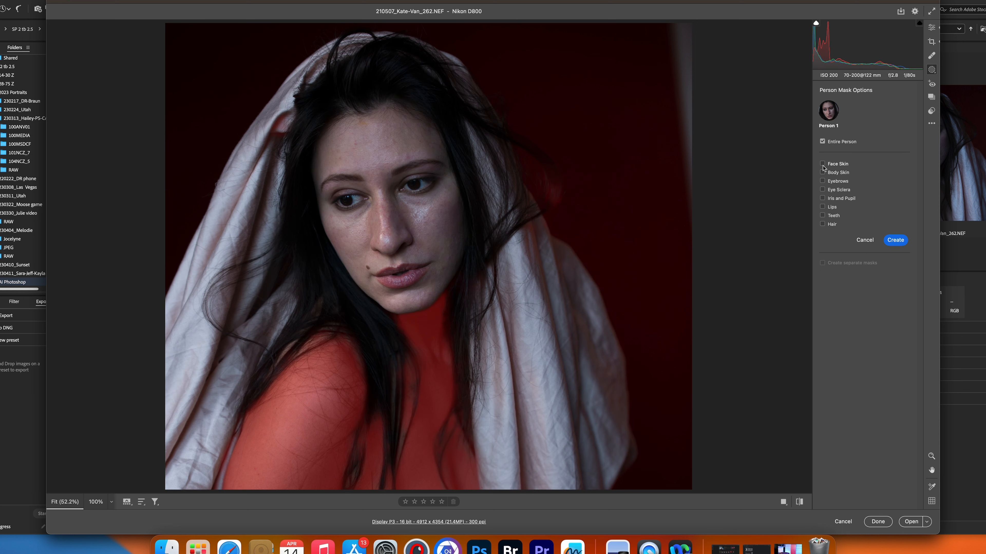
click(822, 173)
click(822, 181)
click(822, 190)
click(822, 198)
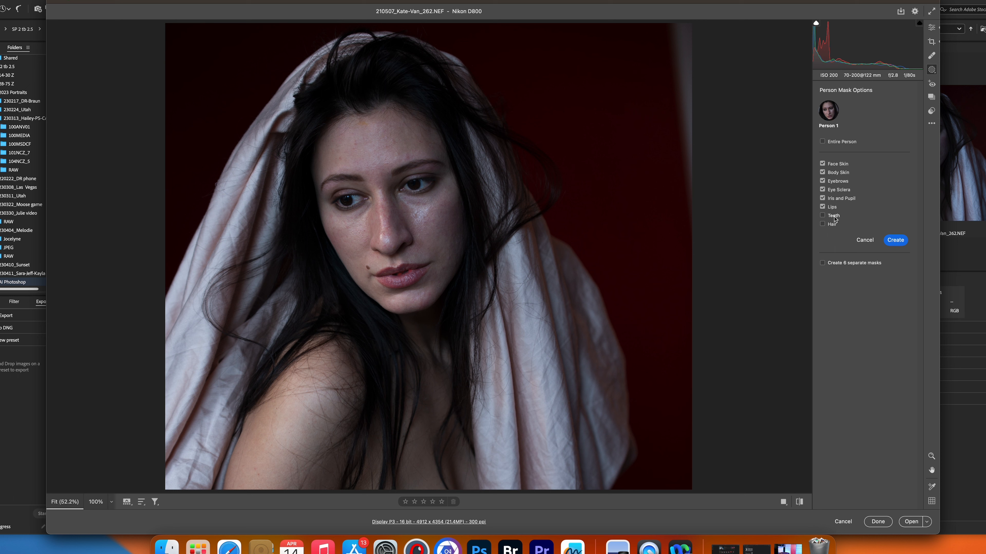
click(831, 224)
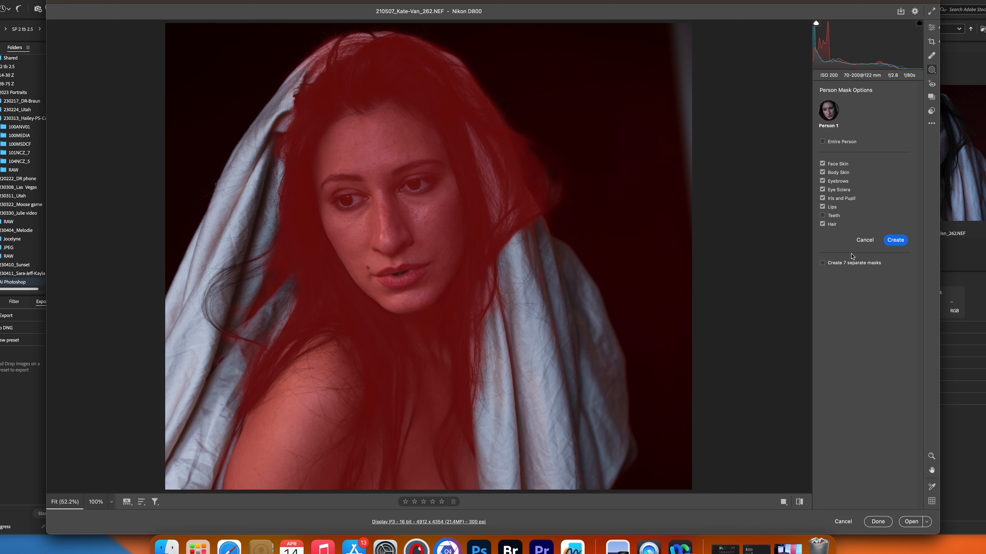
click(899, 241)
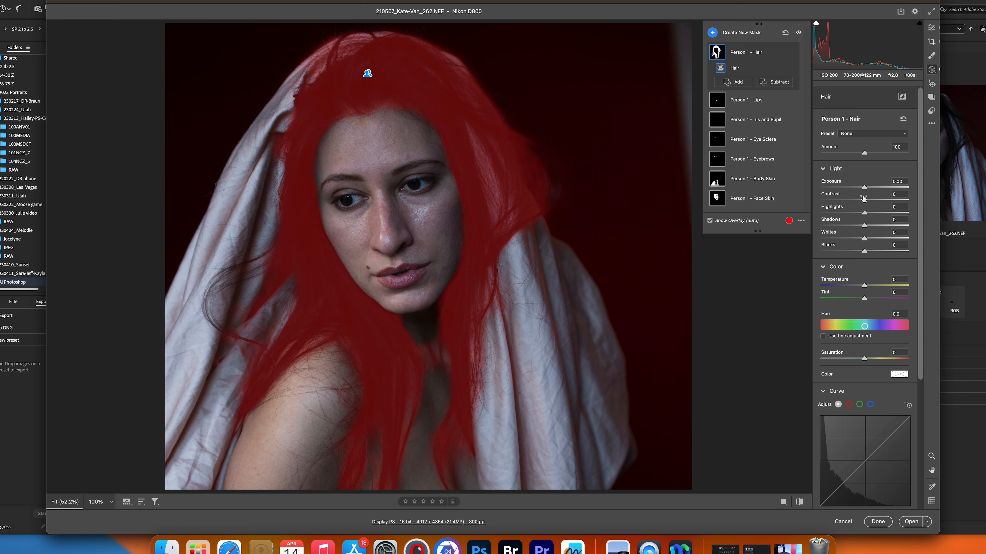
Brighten the Hair mask to Exposure +0.10 and lift its Shadows slightly
click(864, 188)
drag(865, 188, 869, 189)
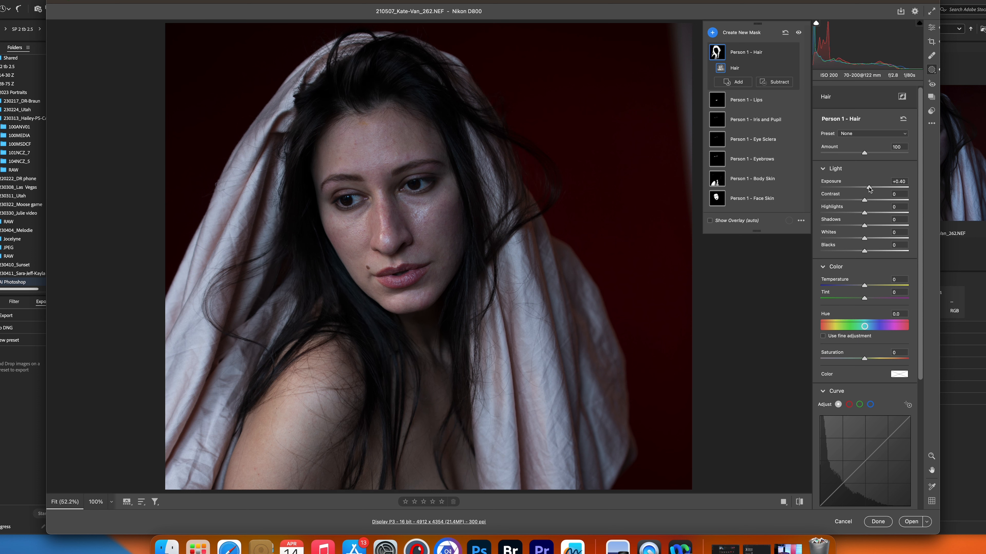
drag(868, 189, 866, 189)
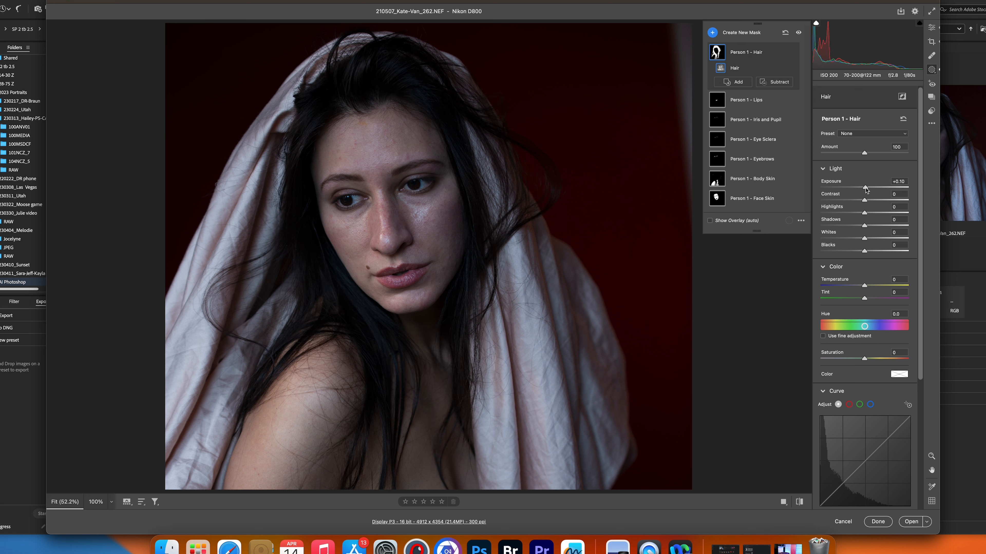
drag(864, 226, 867, 227)
Lower the Saturation of the Person 1 Lips mask slightly
click(746, 99)
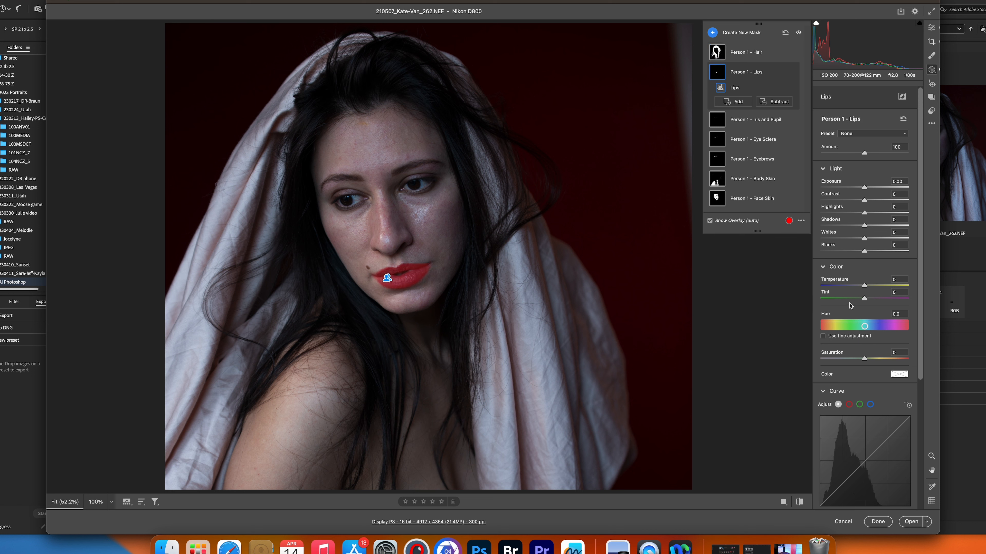
drag(865, 189, 864, 185)
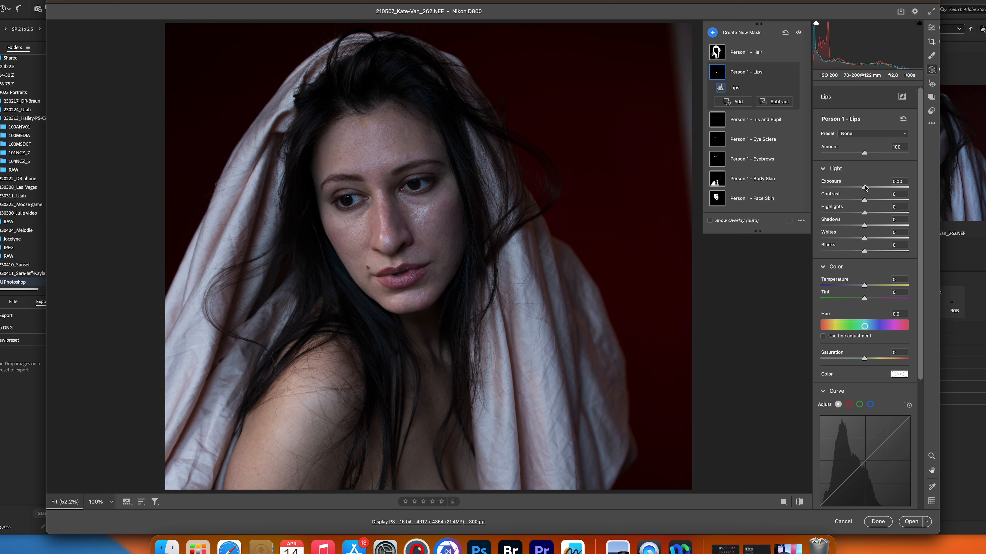
drag(864, 360, 858, 363)
Brighten the Iris and Pupil mask to Exposure +0.45 and raise its Saturation slightly
click(758, 124)
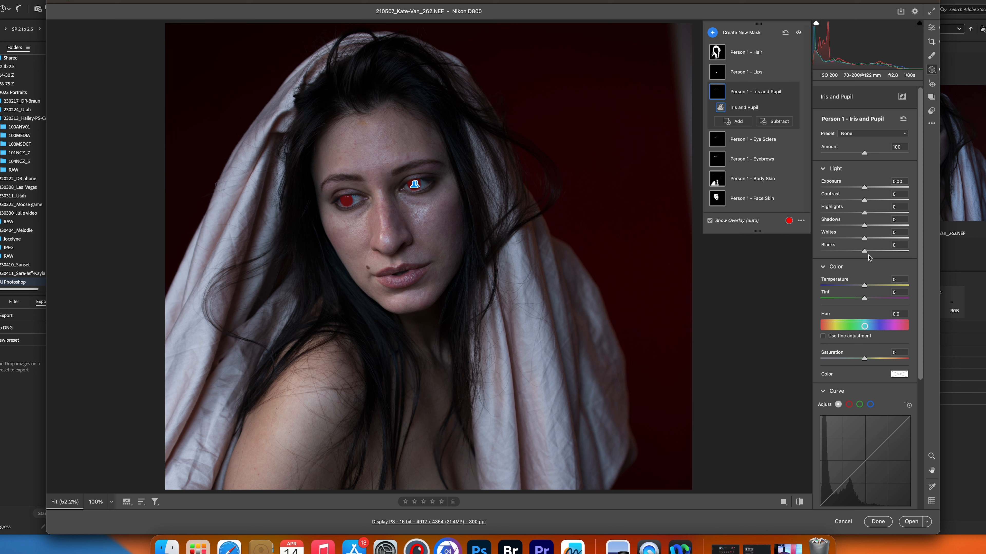
drag(865, 190, 870, 190)
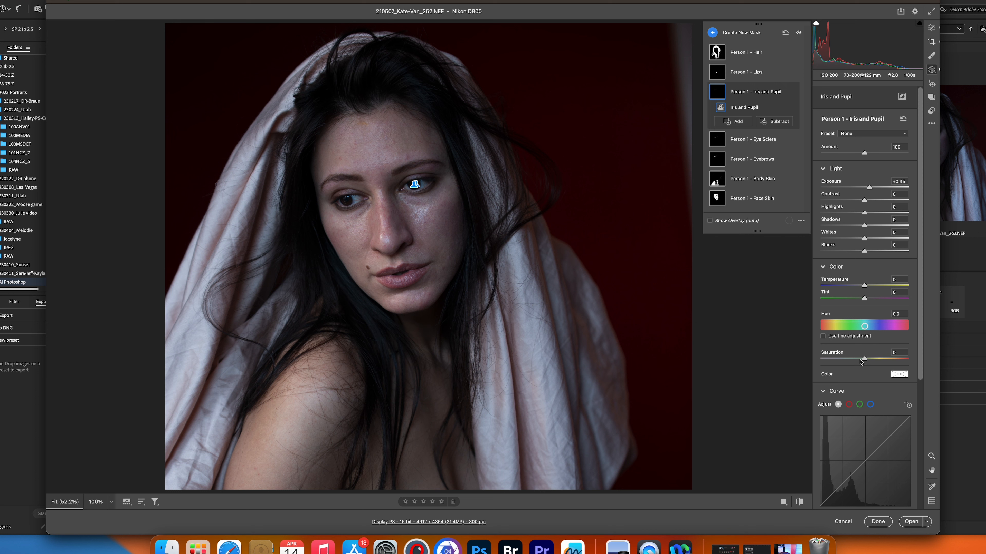
drag(865, 360, 866, 360)
Set the Eye Sclera mask's Exposure to +0.50 and Saturation to -11, and compare the face with its default settings
click(742, 140)
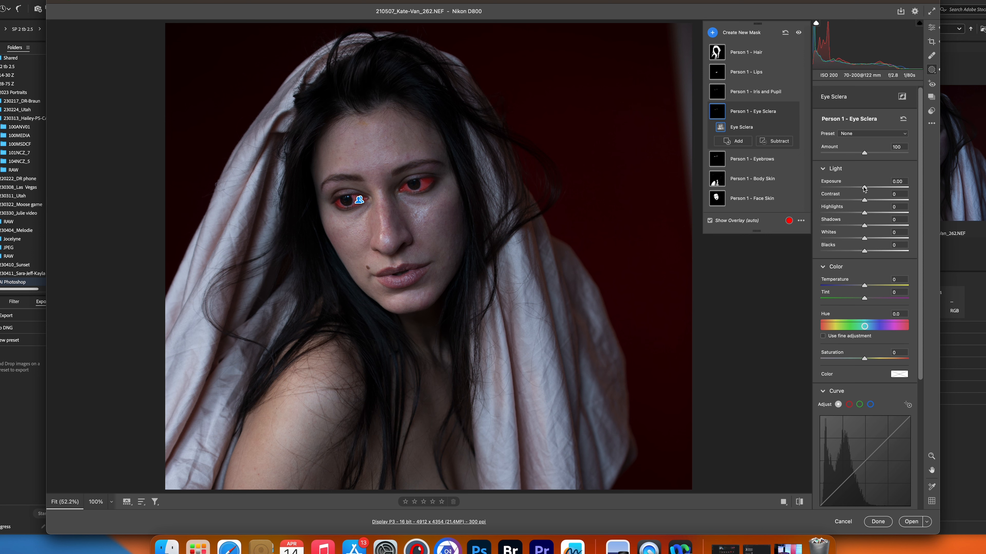
key(super+alt+0)
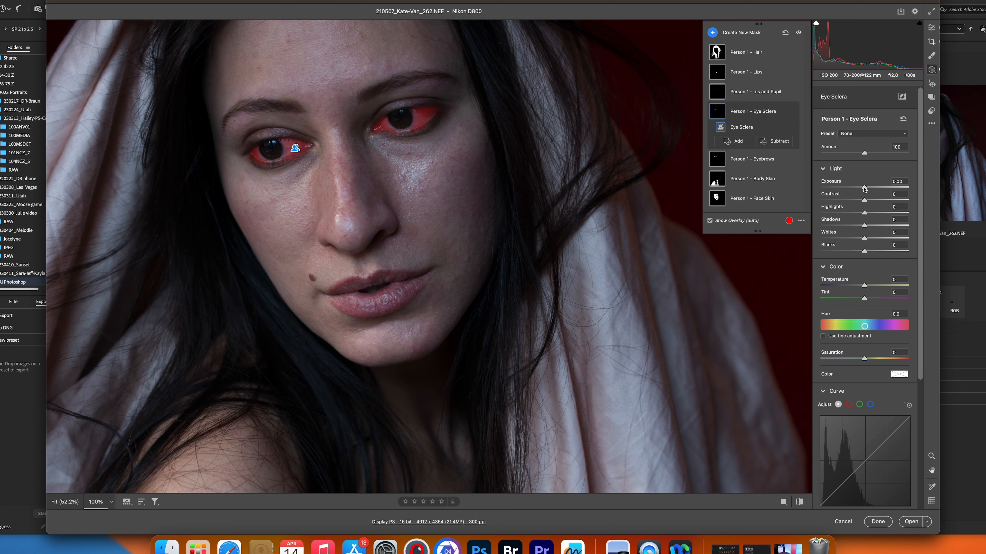
drag(865, 188, 868, 188)
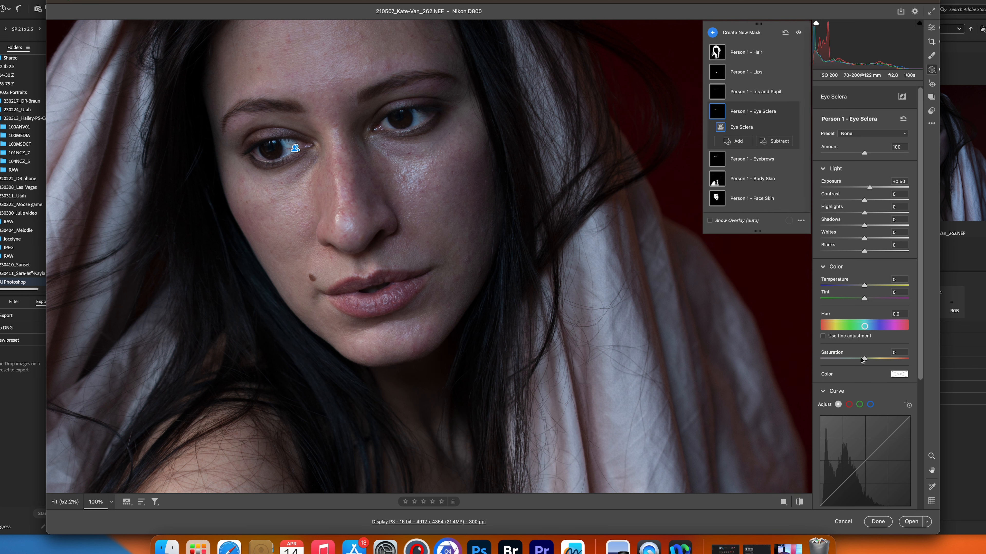
drag(864, 359, 860, 359)
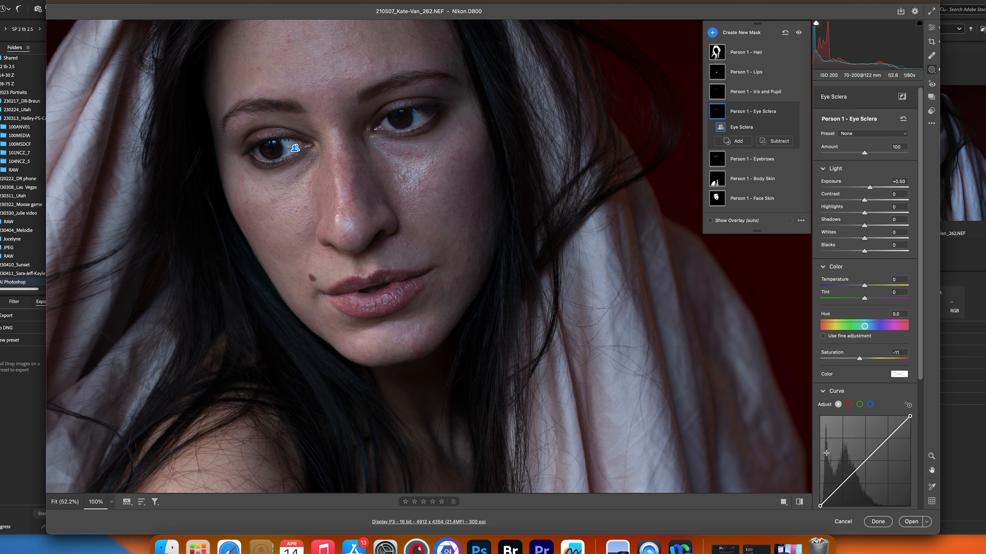
click(799, 504)
click(799, 504)
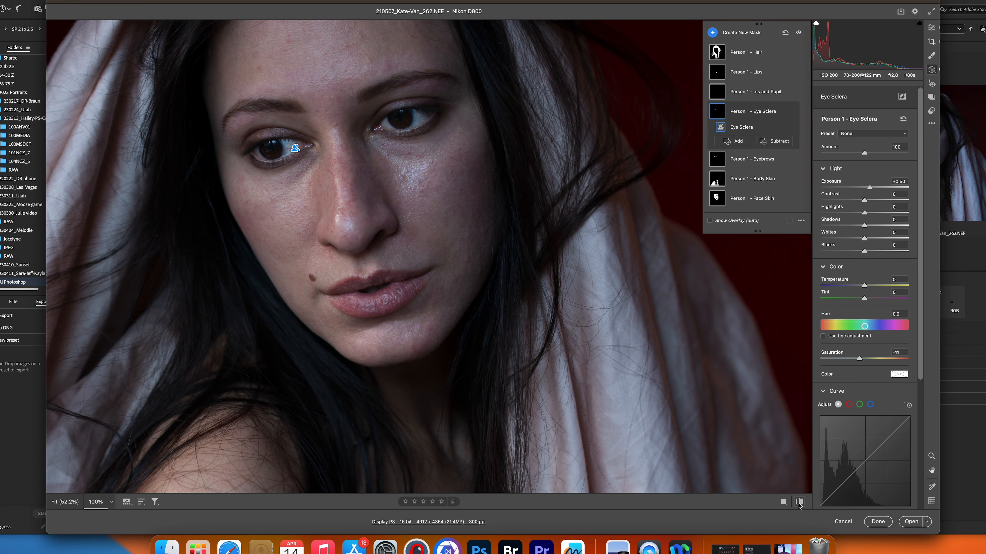
click(799, 503)
click(799, 502)
Try lighter and darker eyebrows, and settle the Eyebrows mask on Exposure +0.10
click(755, 160)
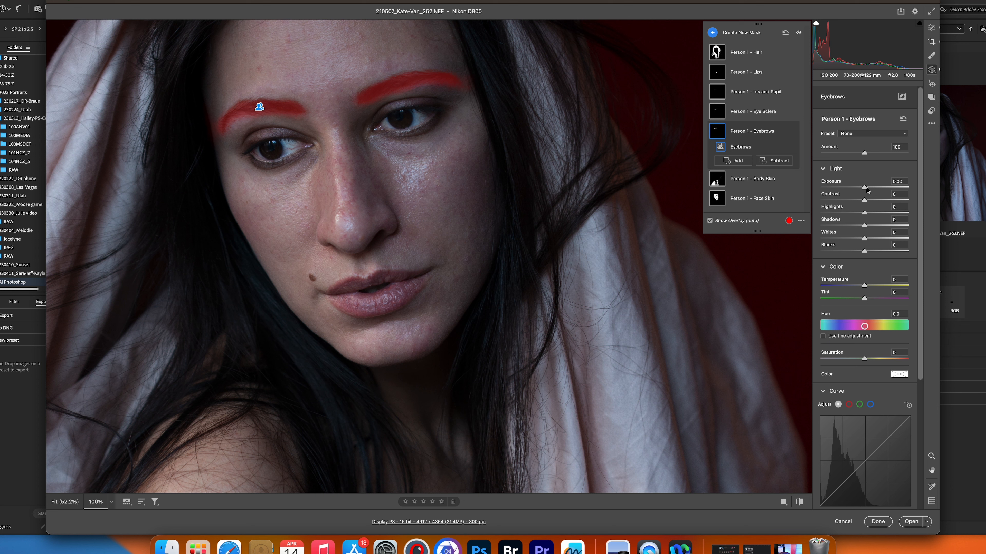
drag(865, 189, 867, 189)
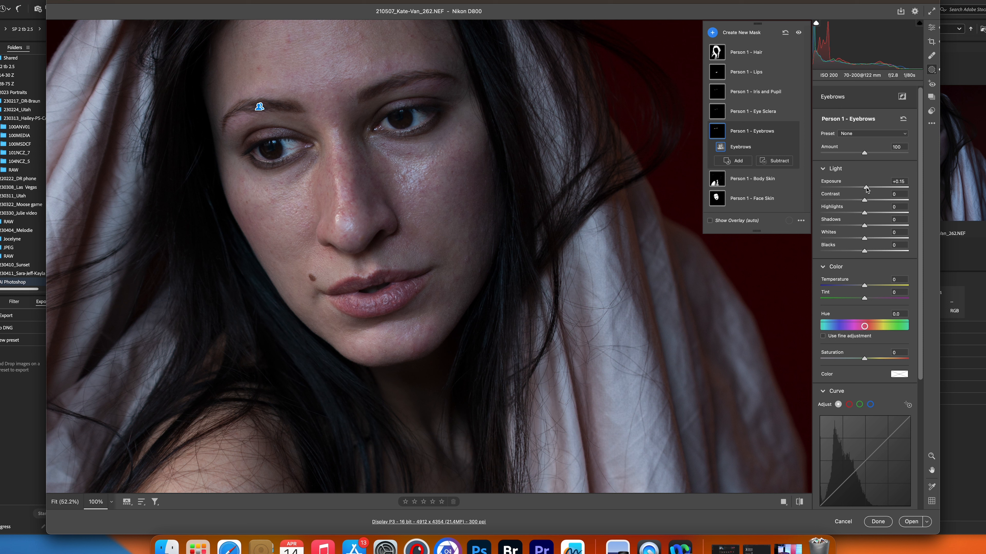
mouse_move(867, 188)
mouse_down()
mouse_move(846, 189)
mouse_move(875, 190)
mouse_move(863, 190)
mouse_up()
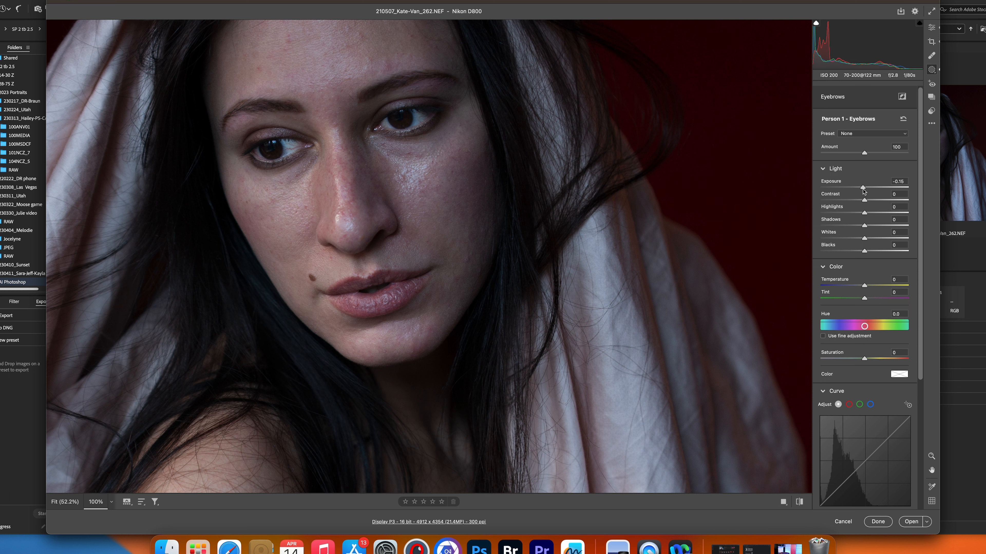
drag(864, 191, 865, 190)
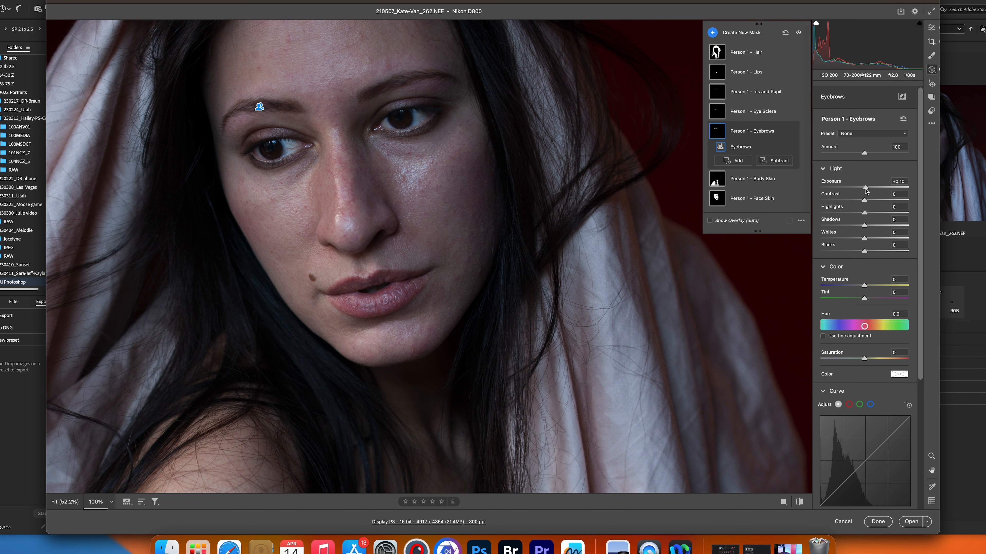
Set the Body Skin mask to Exposure -0.25, Highlights -29 and Whites -16, and slightly raise its Saturation and Temperature
click(756, 179)
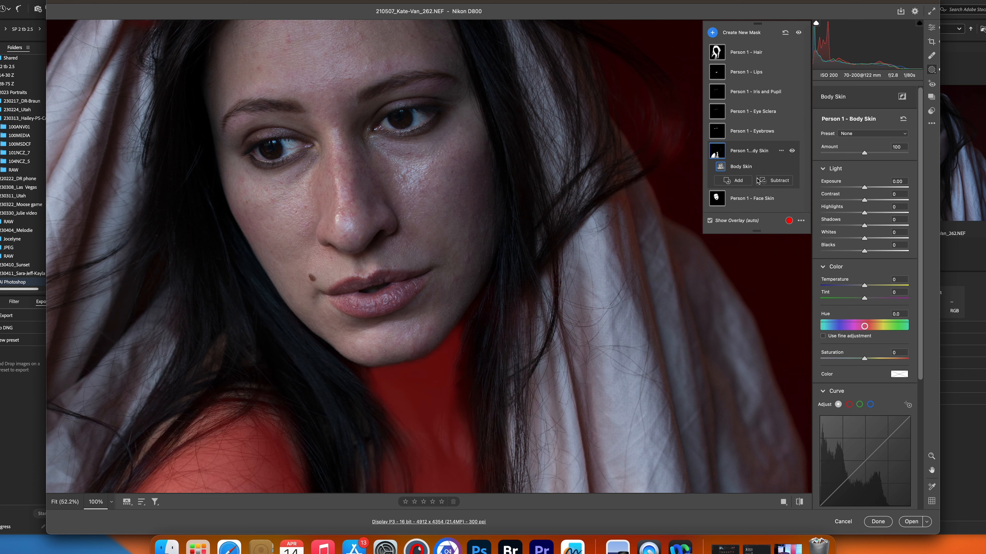
key(super+minus)
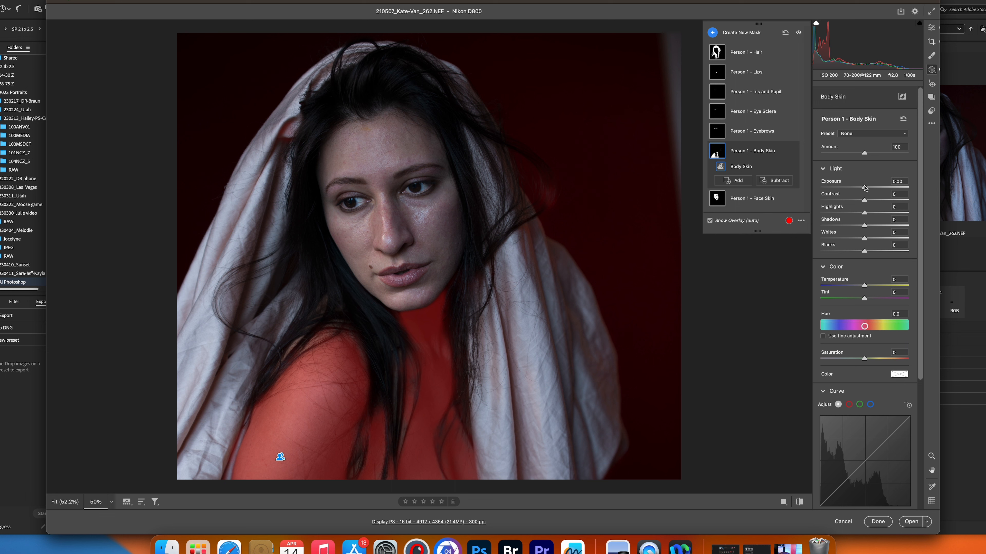
drag(865, 187, 856, 190)
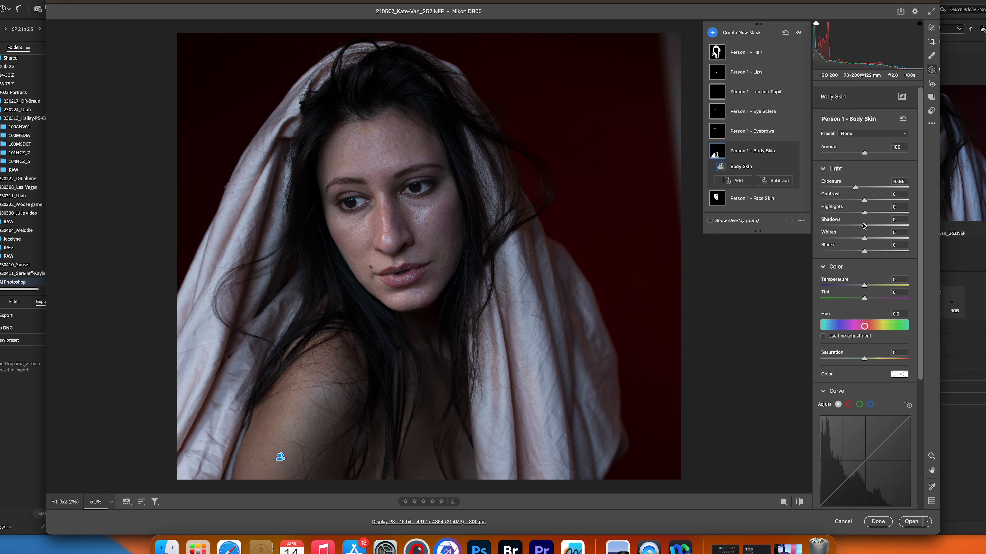
drag(864, 213, 857, 240)
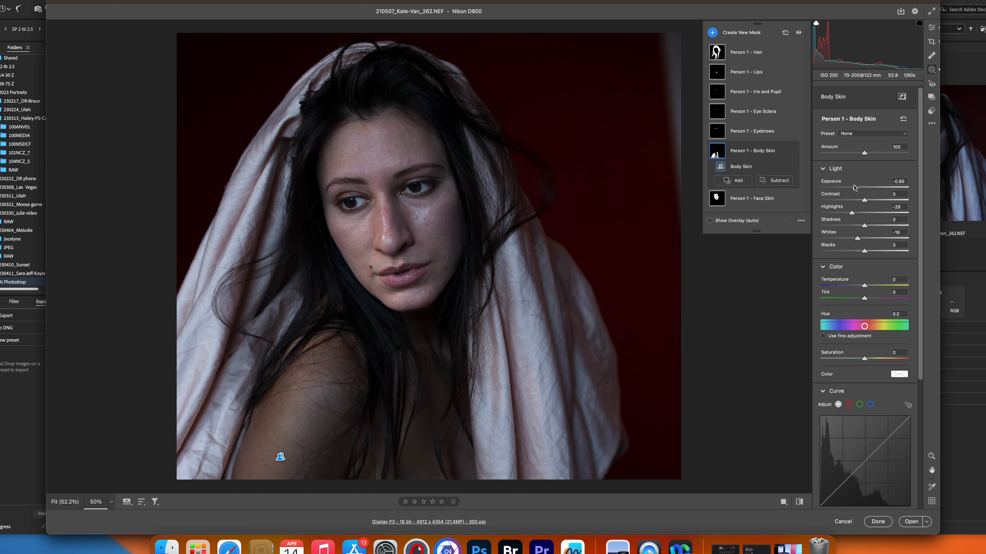
drag(856, 188, 858, 189)
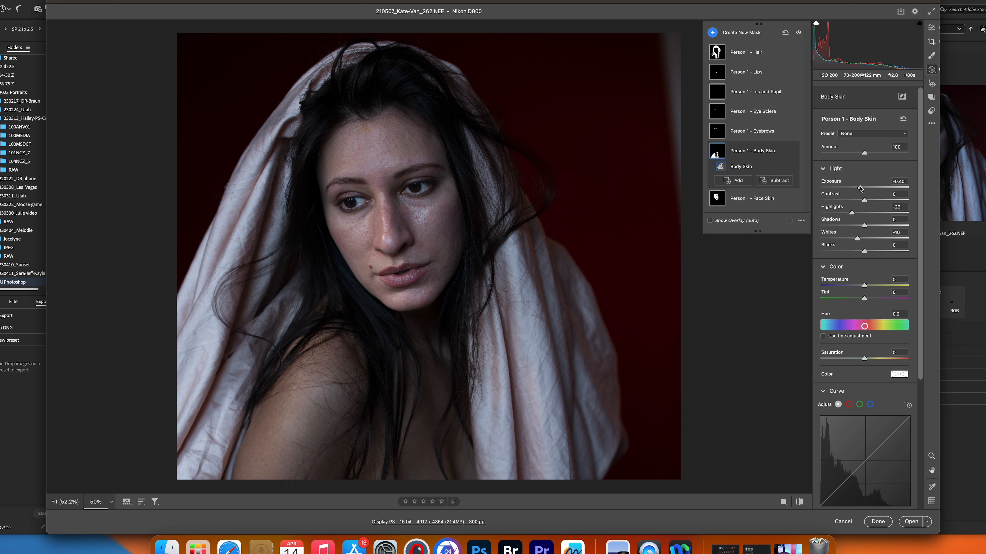
drag(860, 188, 864, 188)
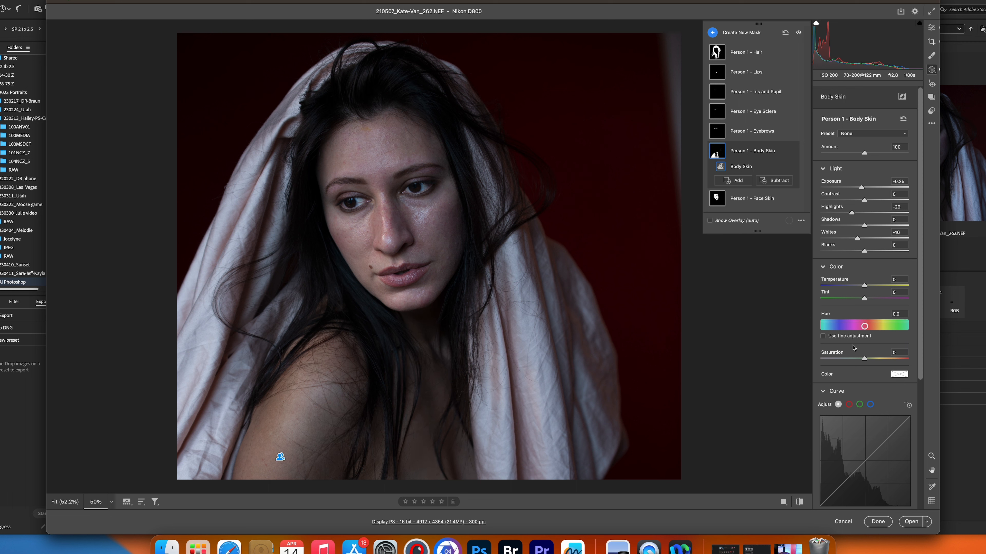
drag(865, 360, 866, 361)
drag(864, 286, 868, 284)
Set the Face Skin mask to Exposure +0.30, Highlights -9, Whites -13, Temperature +7 and Saturation +4, and compare with the default settings
click(736, 201)
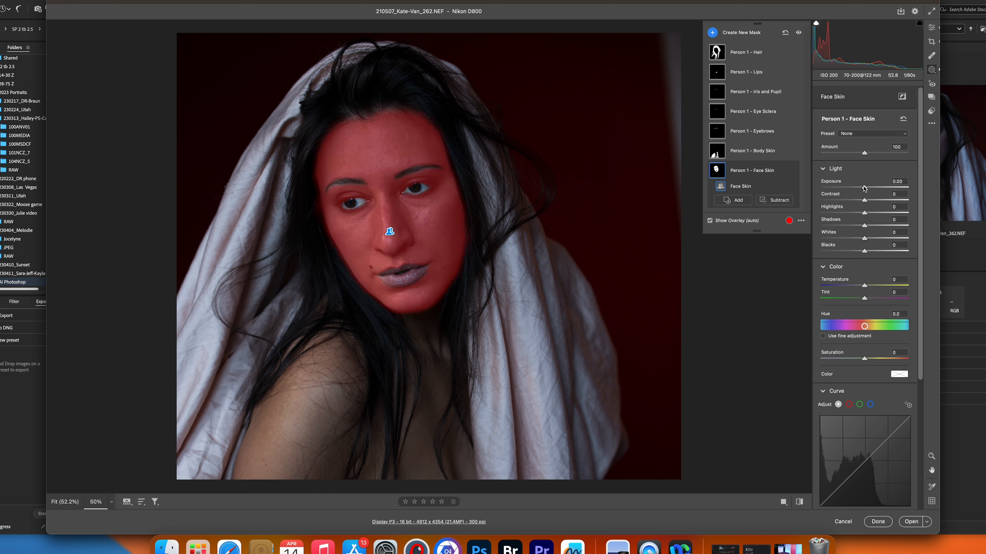
drag(864, 188, 867, 187)
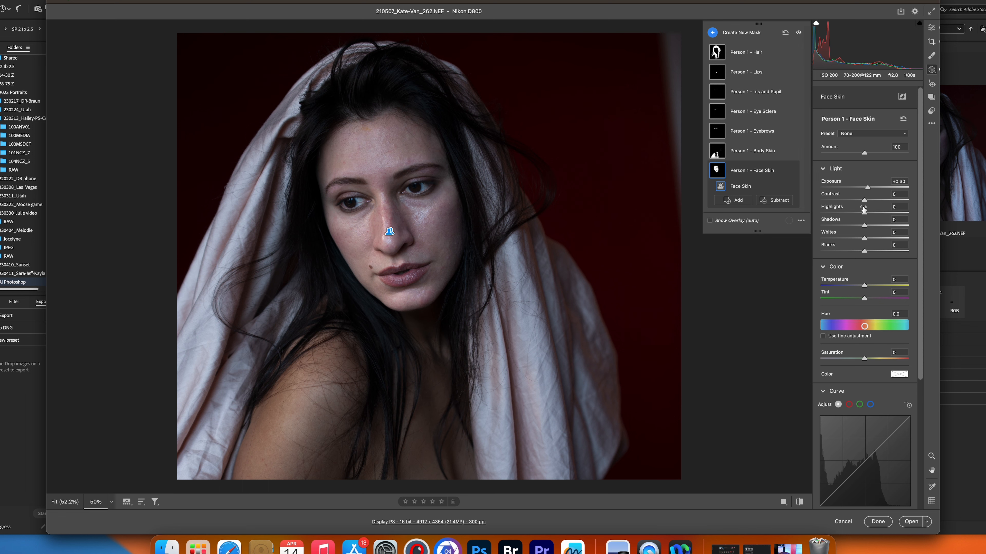
drag(864, 213, 857, 238)
drag(864, 286, 868, 287)
drag(864, 358, 868, 361)
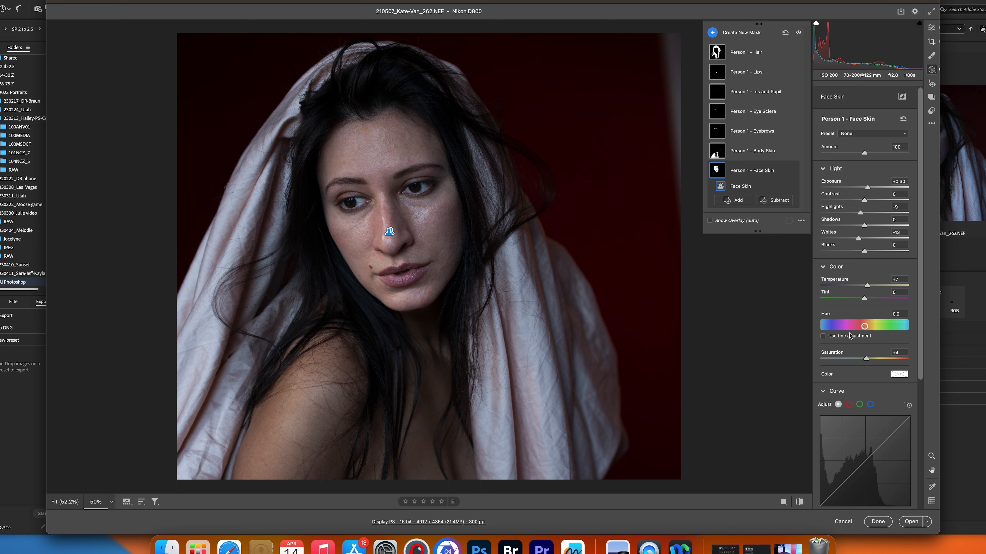
click(799, 502)
click(799, 503)
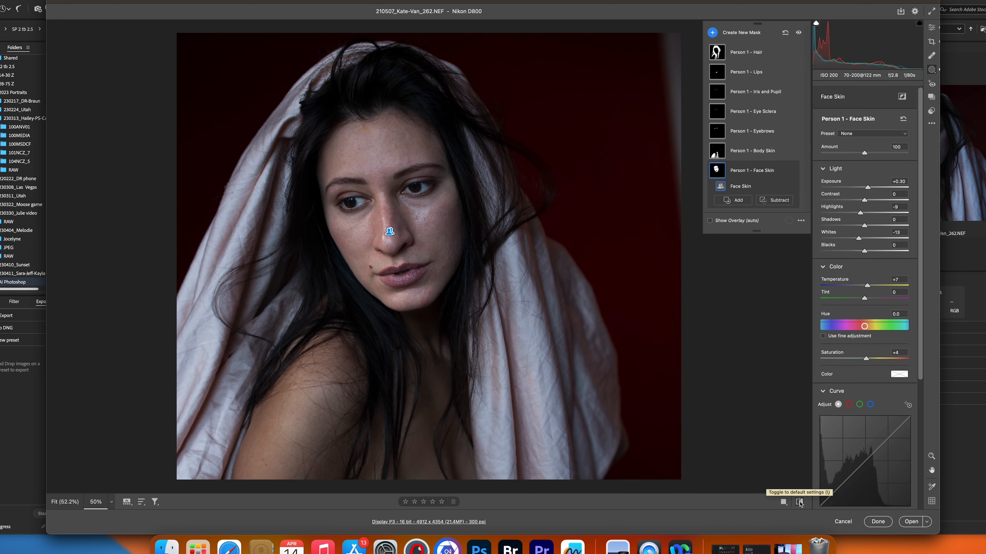